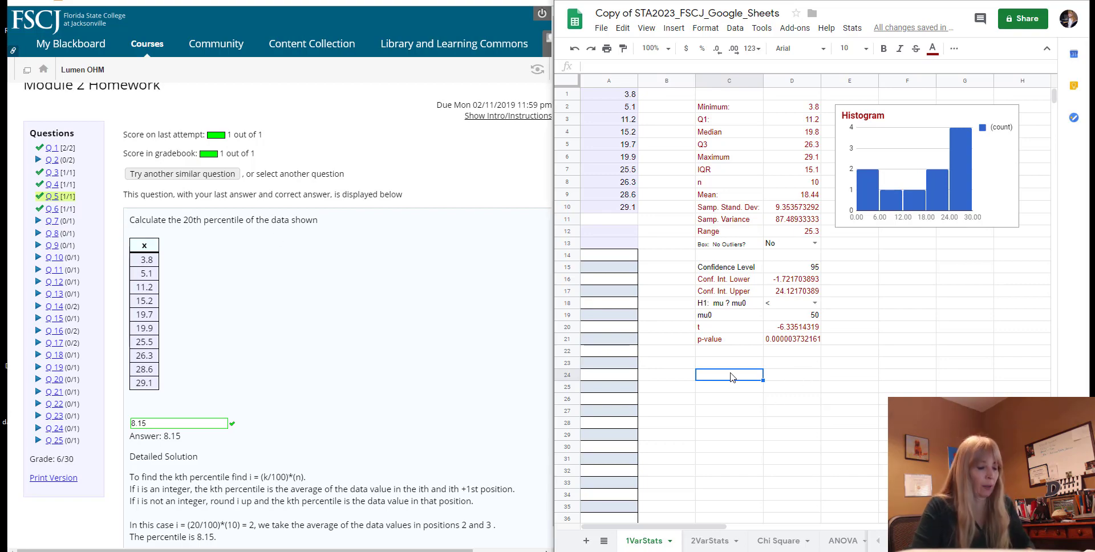
Calculate the 20th percentile of the data in cell C24 with =percentile(A1:A10,0.20).
type("=percent")
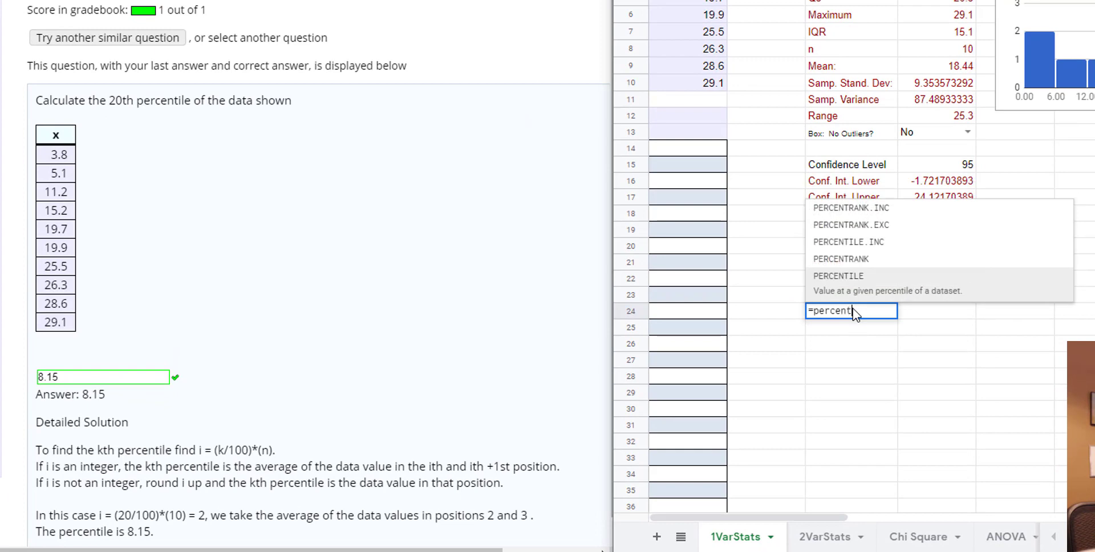
type("ile(")
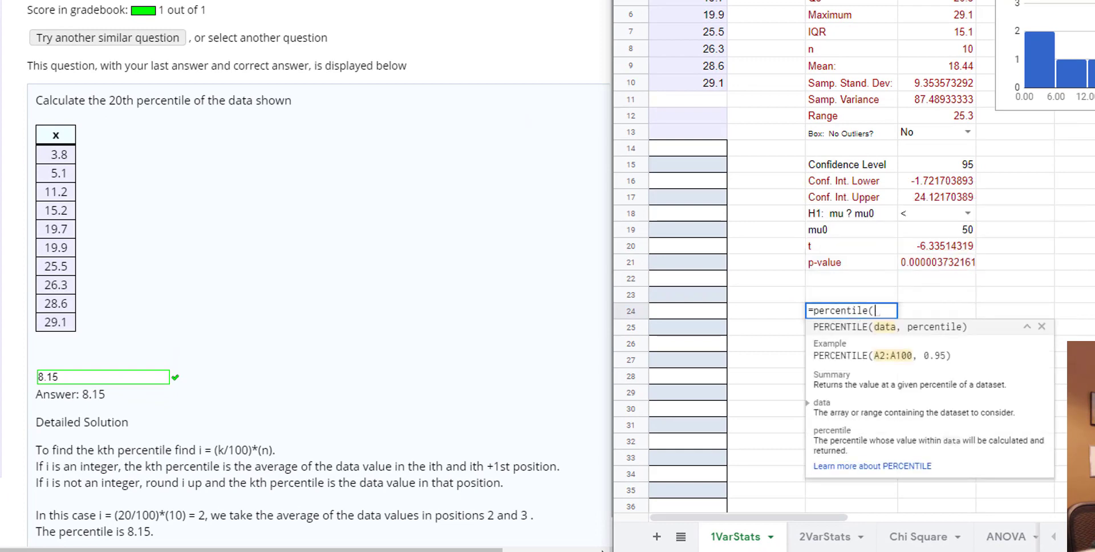
left_click_drag(707, 1, 706, 83)
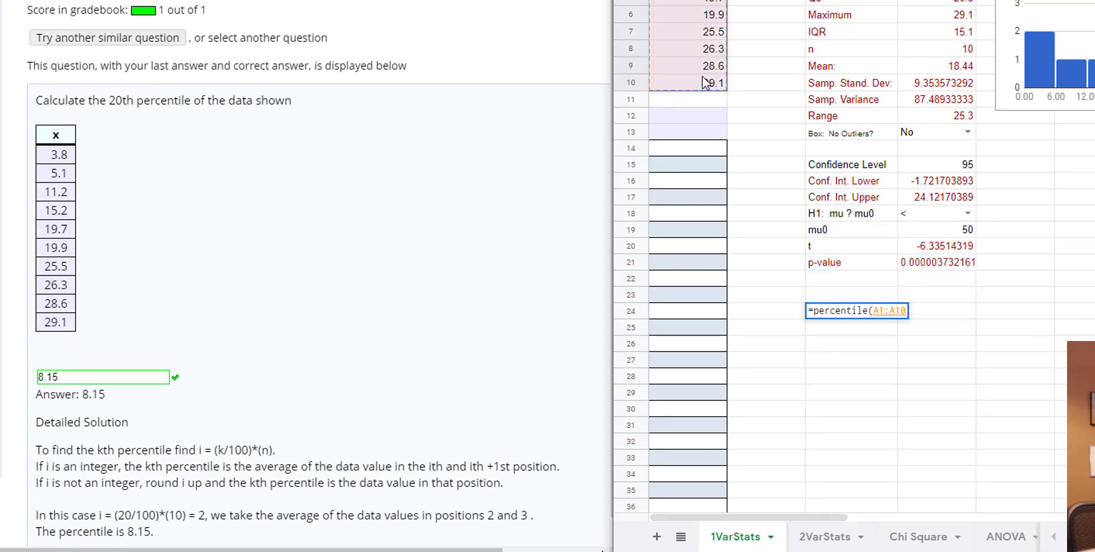
type(",0.20)")
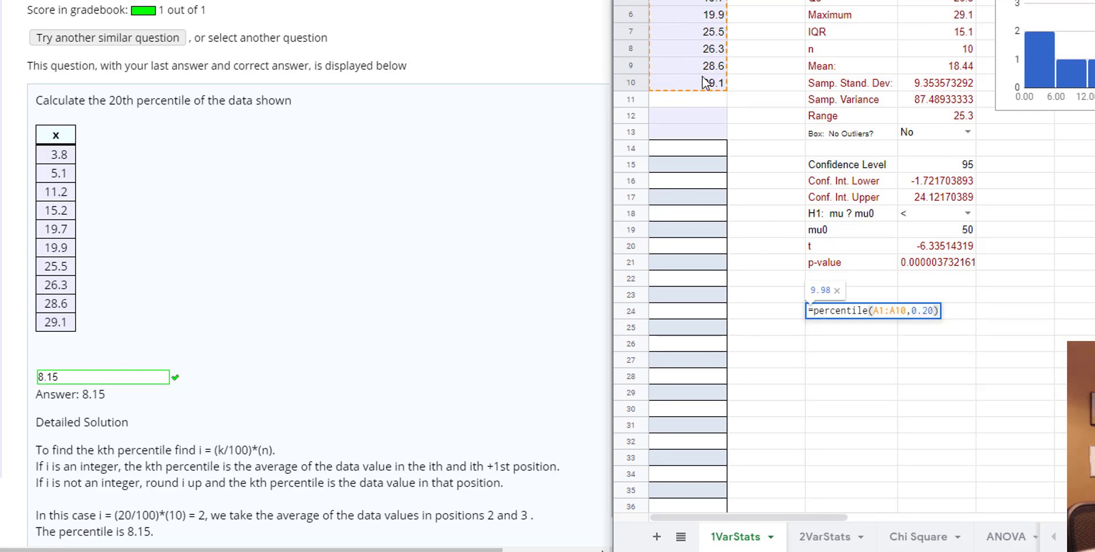
key("Return")
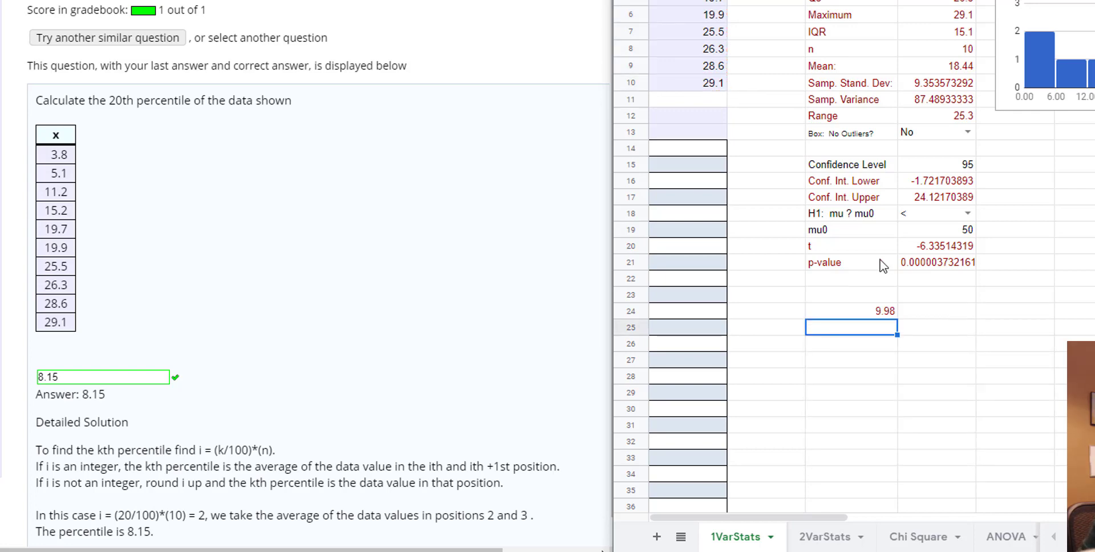
Replace the content of C24 with the label "Percentile" and enter 0.2 beside it in D24.
left_click(838, 314)
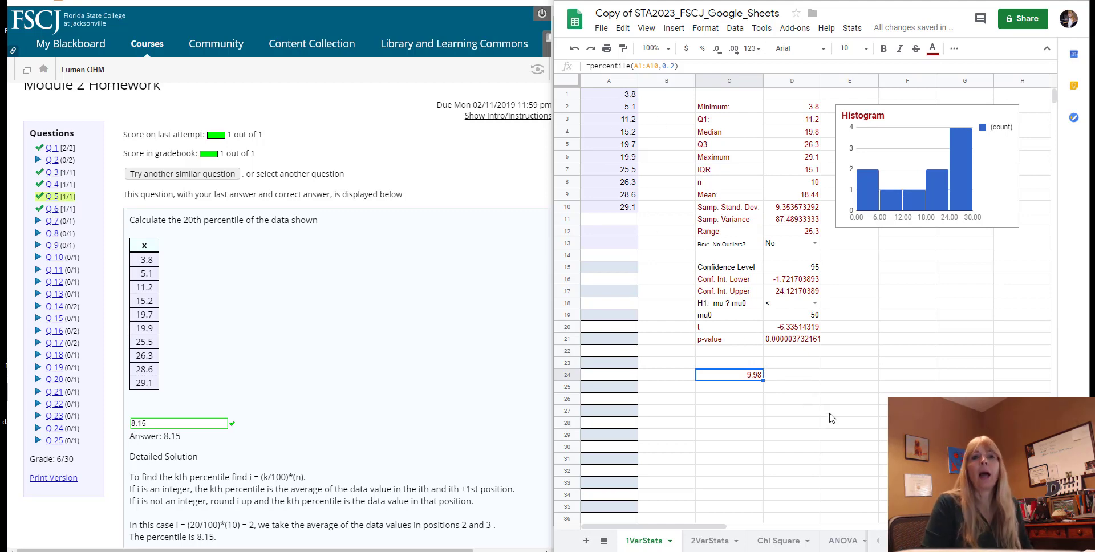
type("Percentile")
key("Tab")
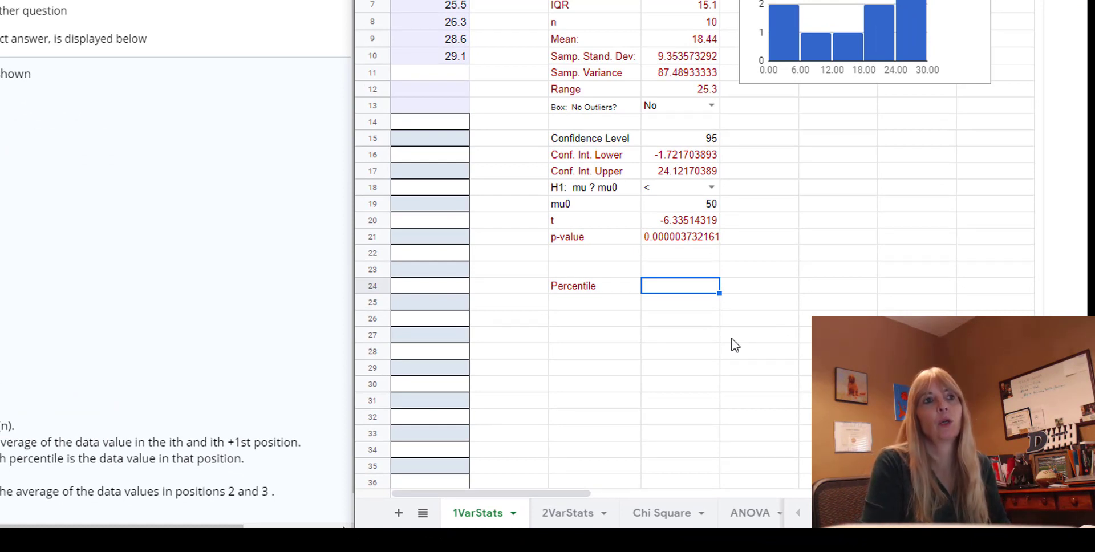
type("0.2")
key("Return")
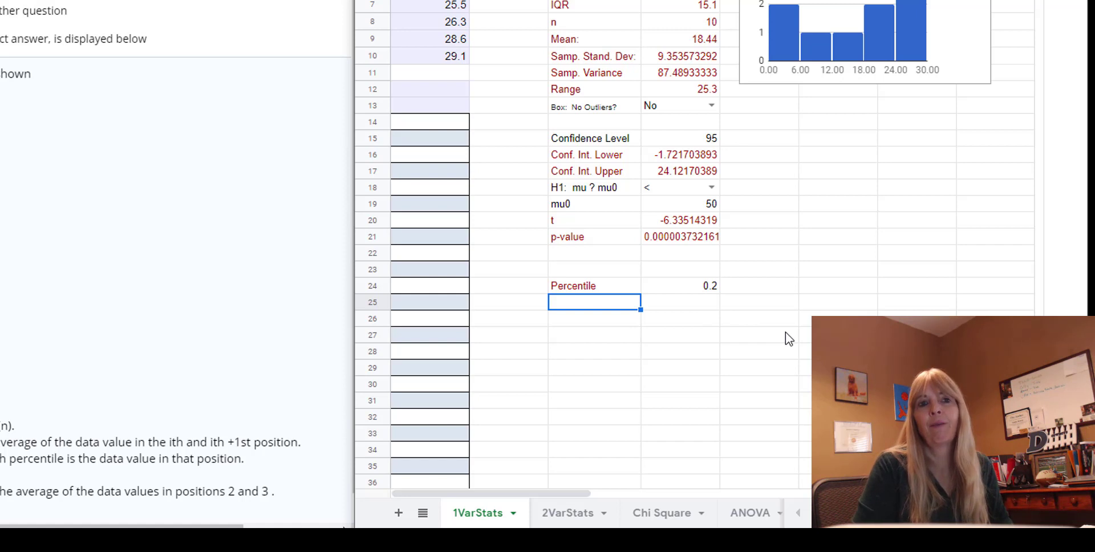
Add the label "i" in C26 and the label "count" in C25.
key("Down")
type("i")
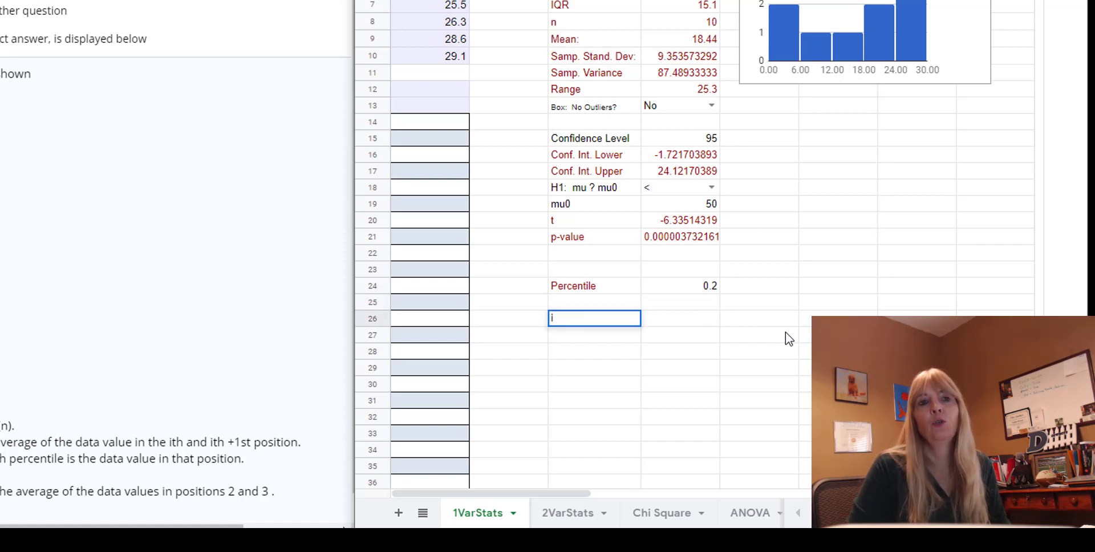
key("Up")
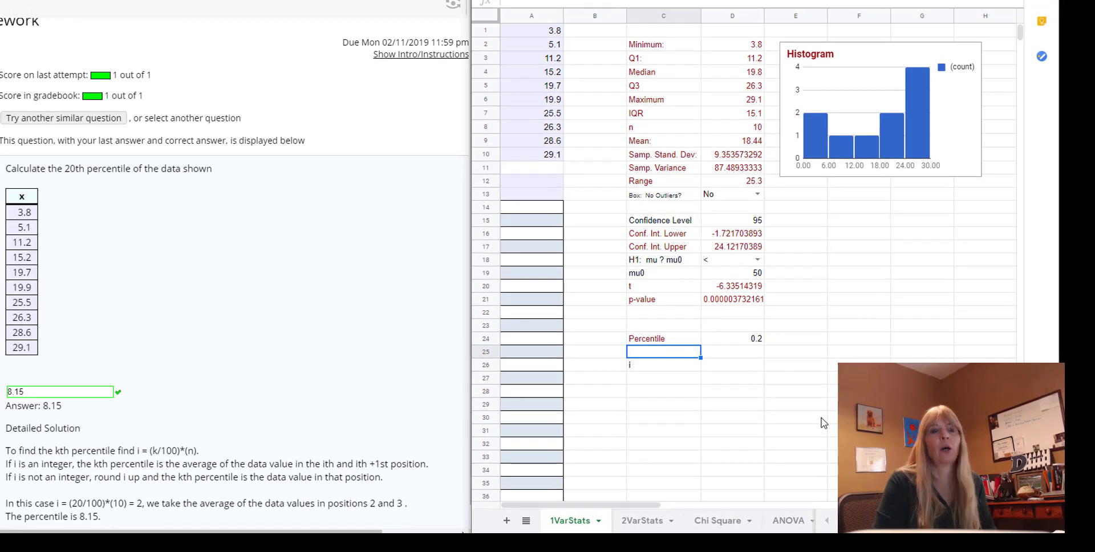
type("count")
key("Tab")
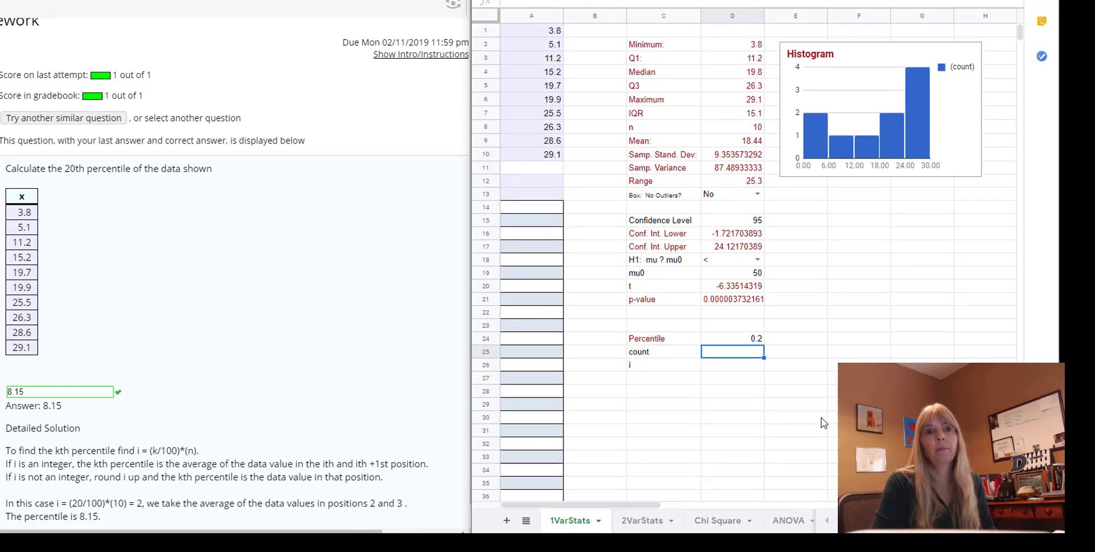
Count the data values in D25 with the formula =count(A1:A29).
type("=count(")
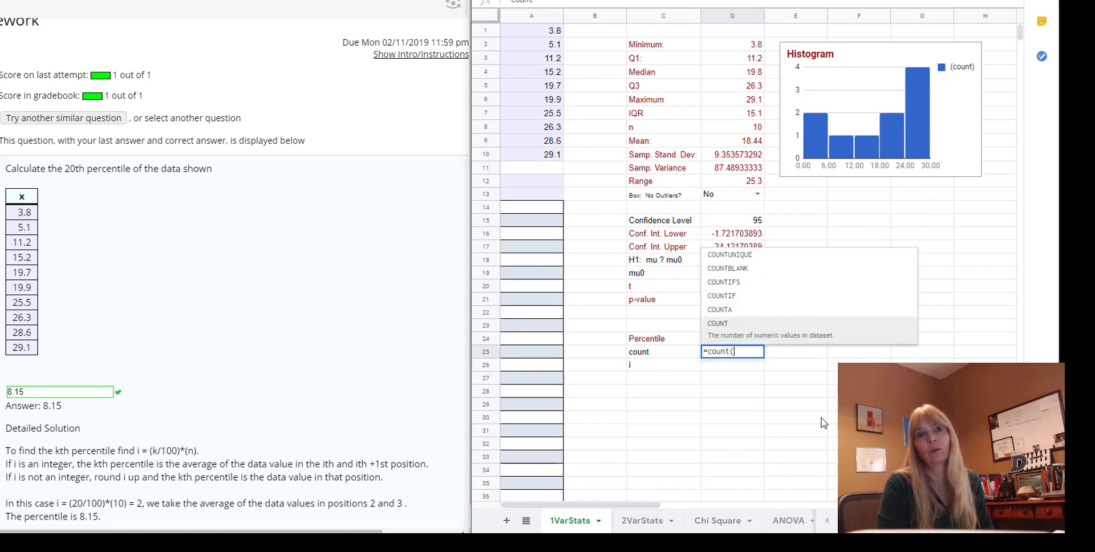
left_click(530, 31)
left_click_drag(528, 74, 536, 410)
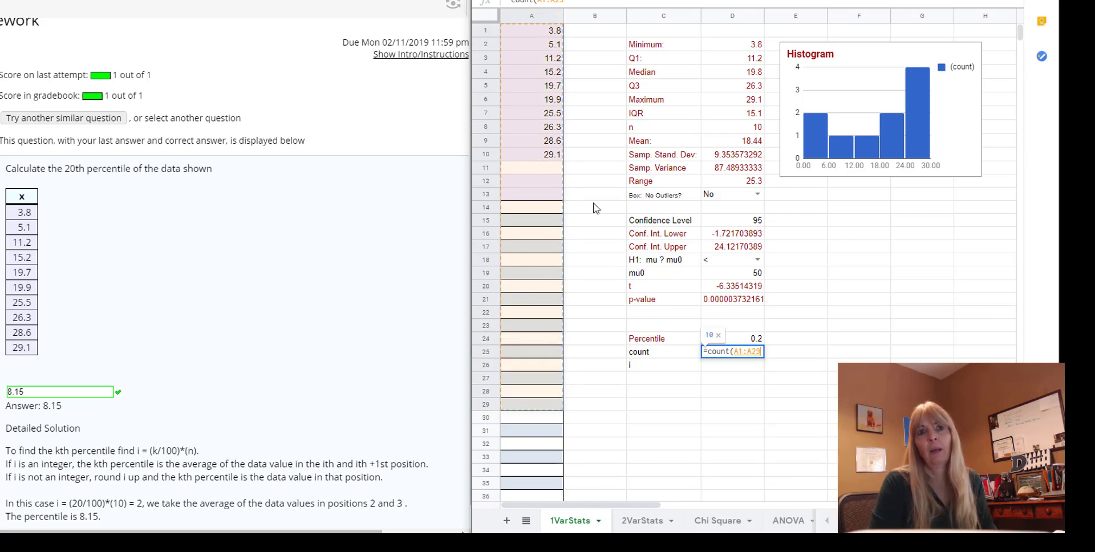
type(")")
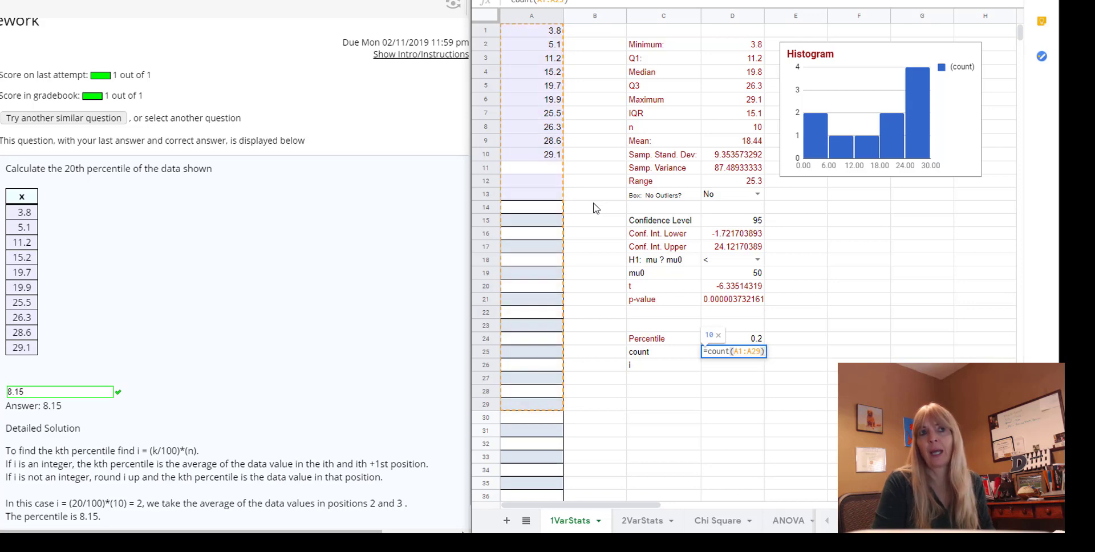
key("Return")
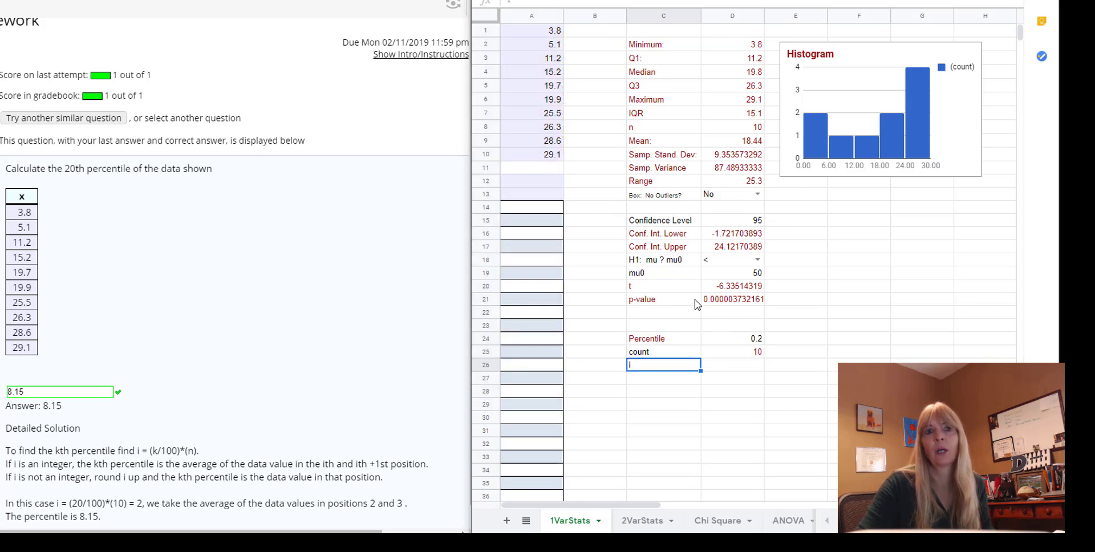
Calculate i in D26 as the percentile times the count with the formula =D24*D25.
left_click(743, 355)
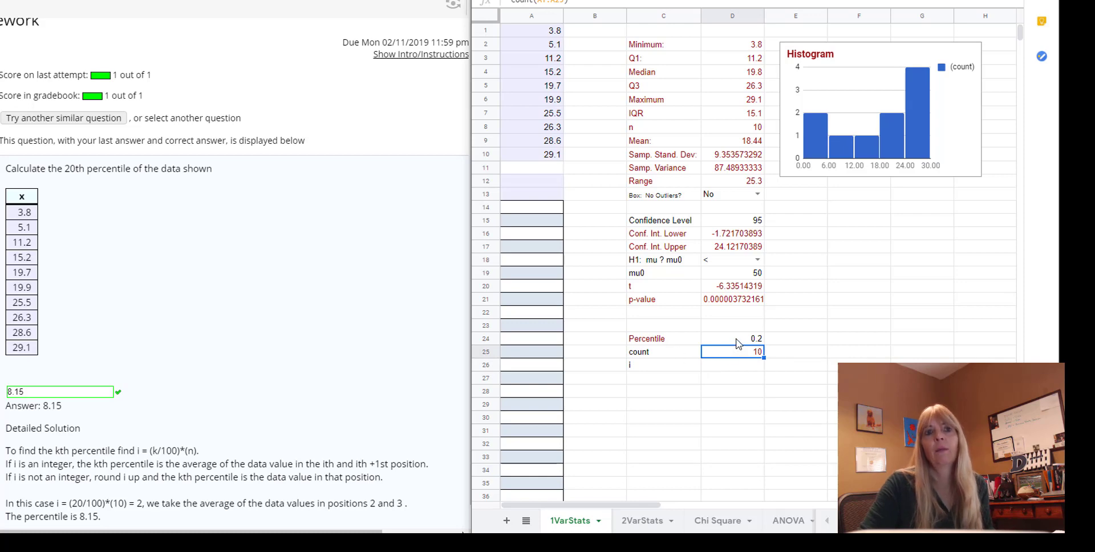
left_click(751, 366)
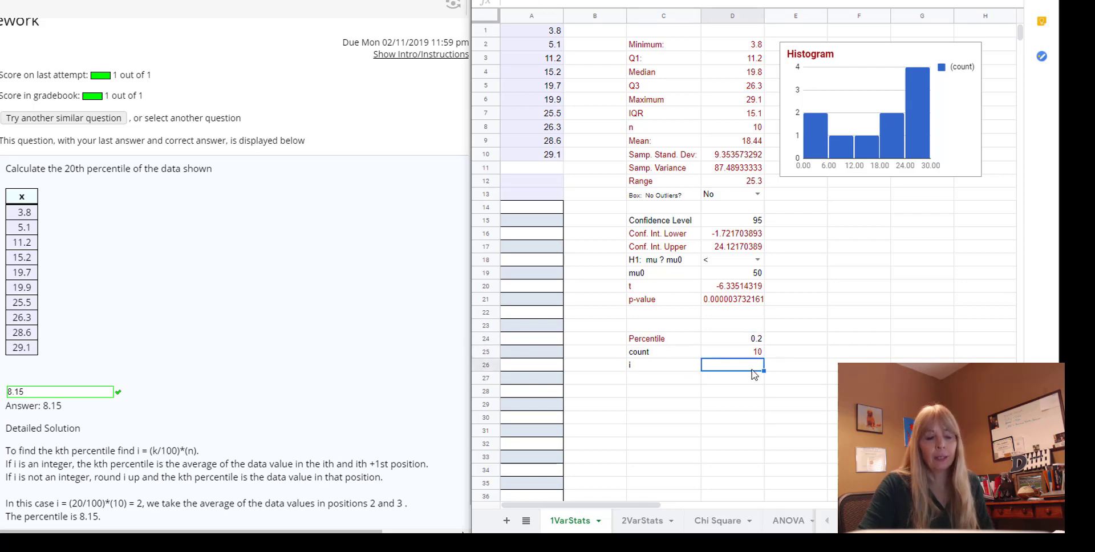
type("=")
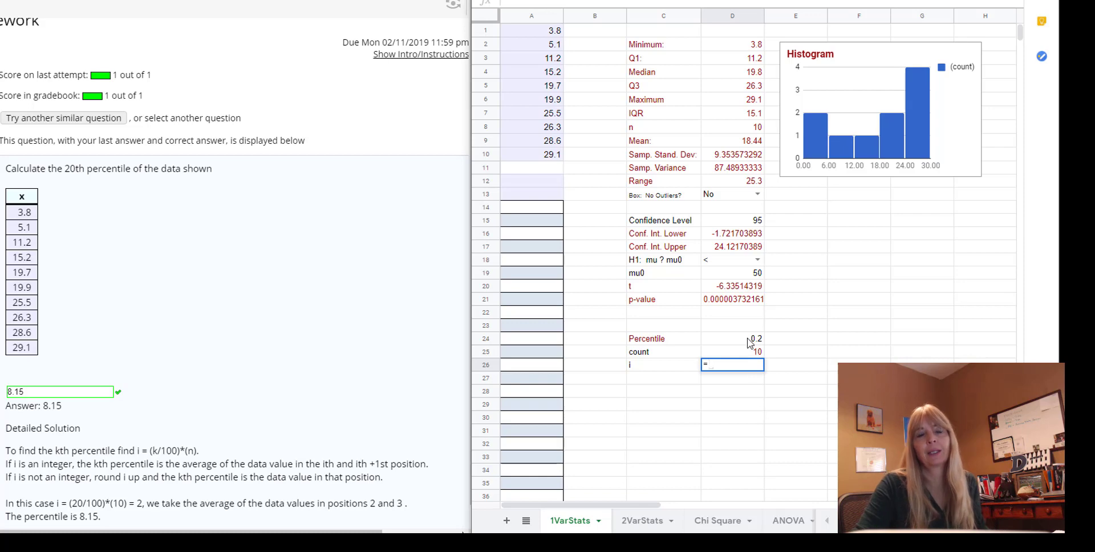
left_click(750, 340)
type("*")
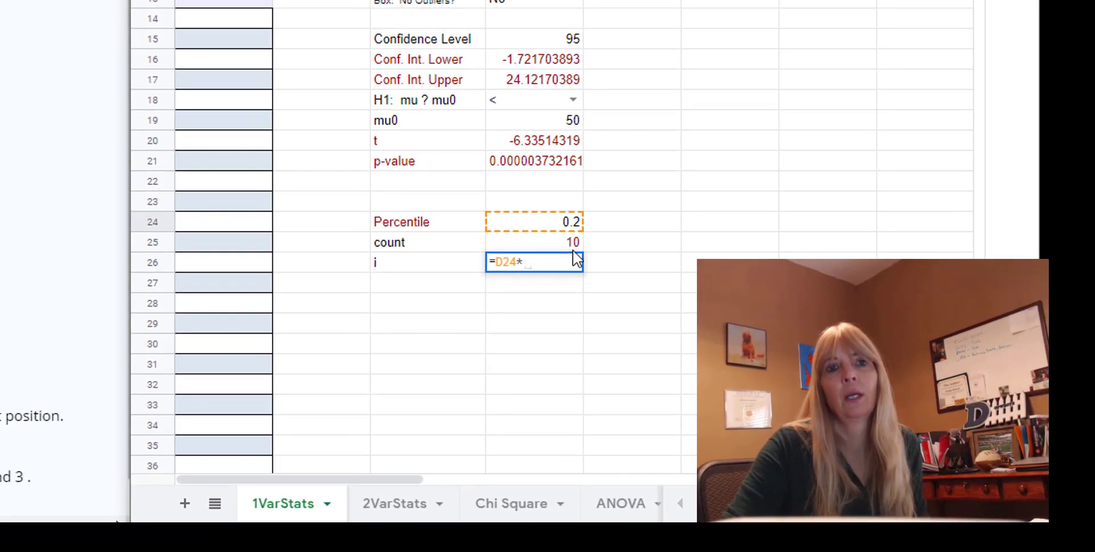
left_click(572, 244)
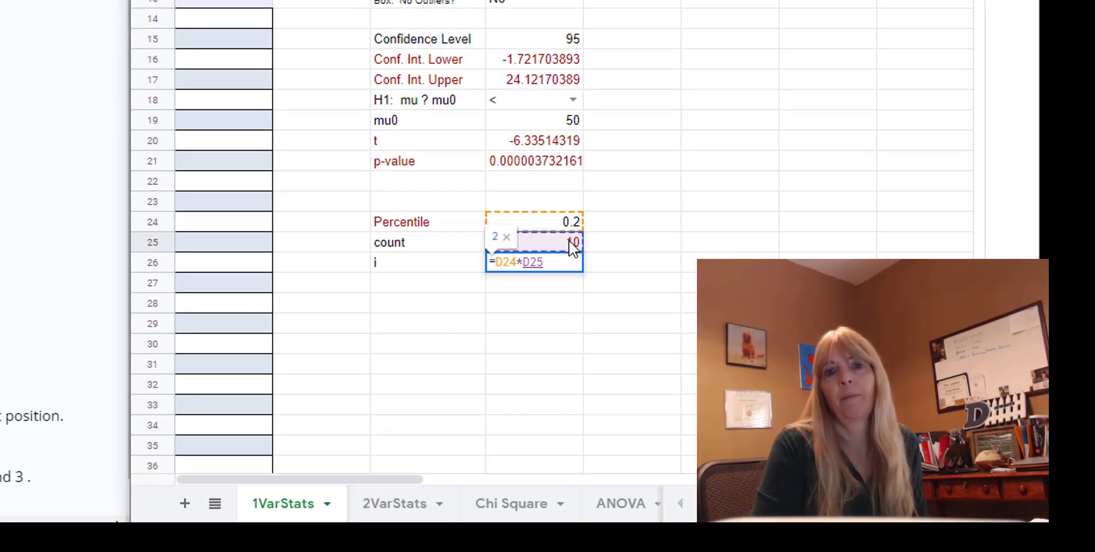
key("Return")
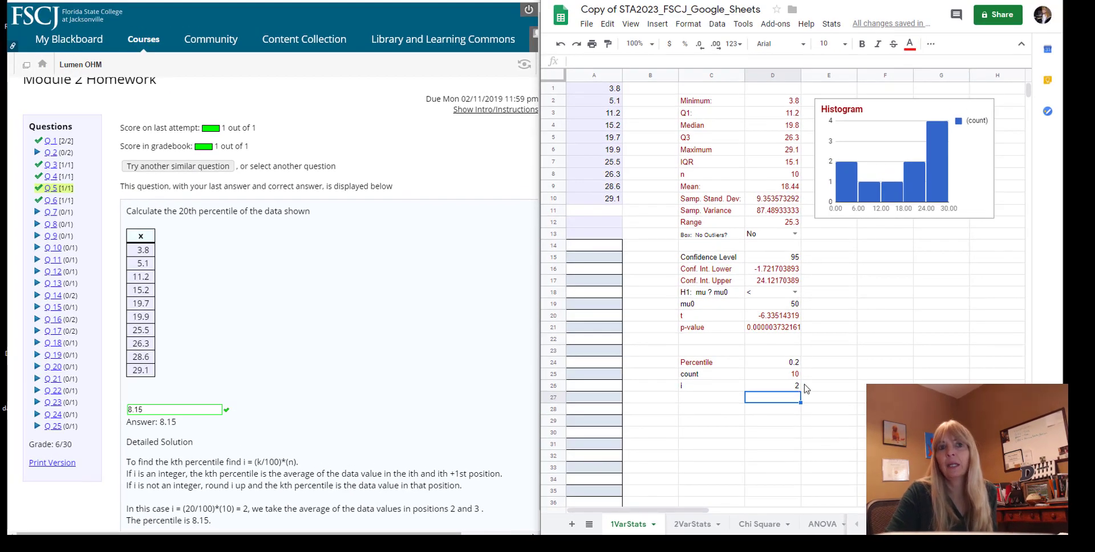
Label C27 "average" and average the second and third data values in D27 with =average(A2:A3).
left_click(612, 102)
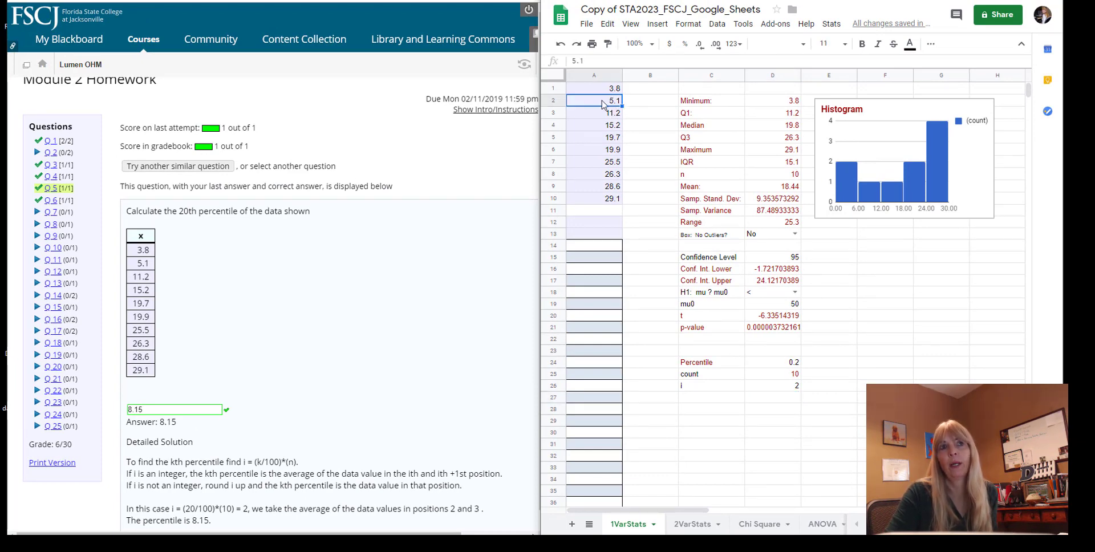
left_click(605, 114)
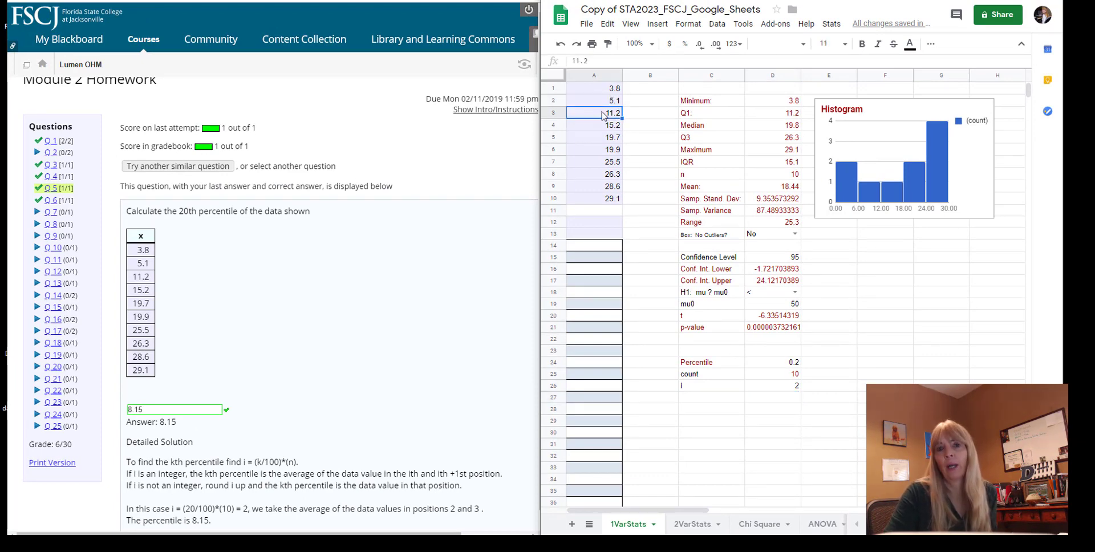
left_click(731, 399)
type("aver")
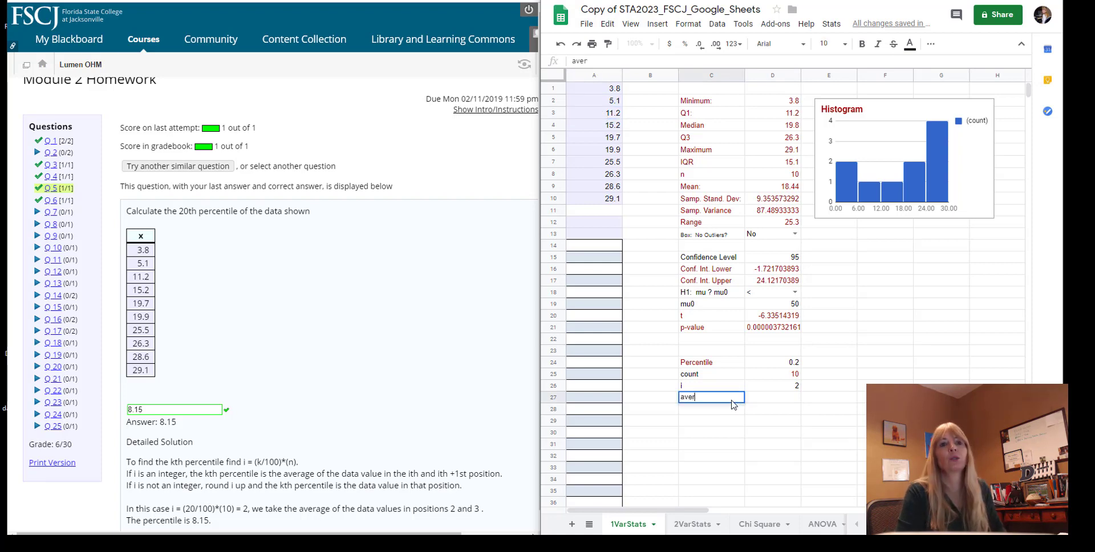
type("age")
key("Tab")
type("=")
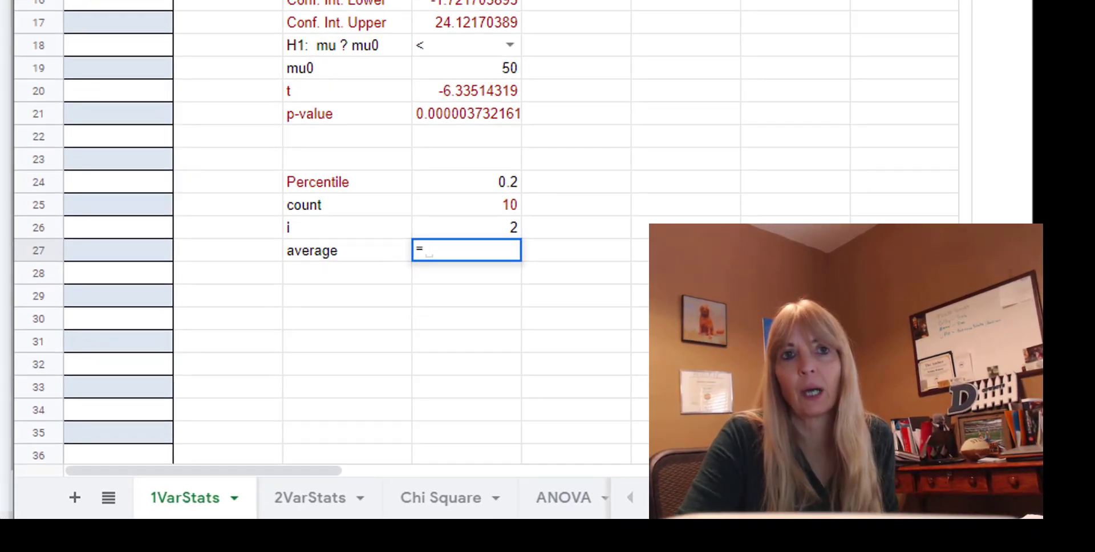
type("average(")
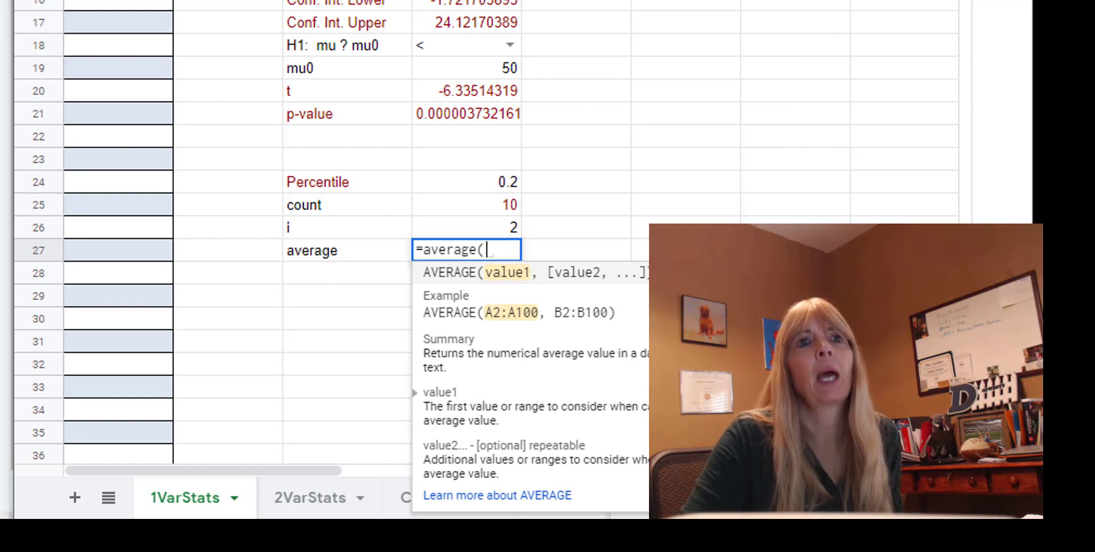
type("A2:A3")
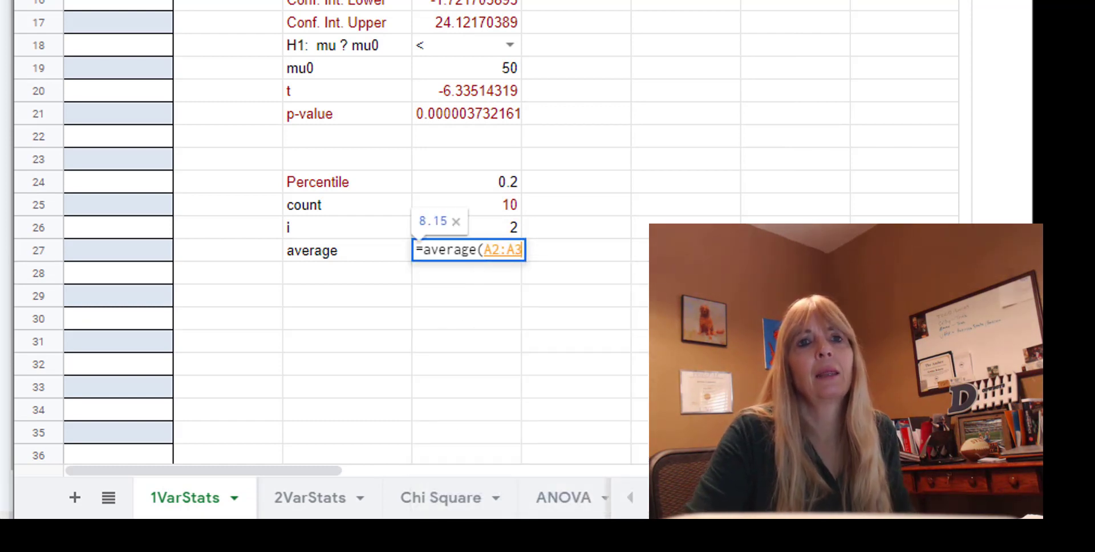
type(")")
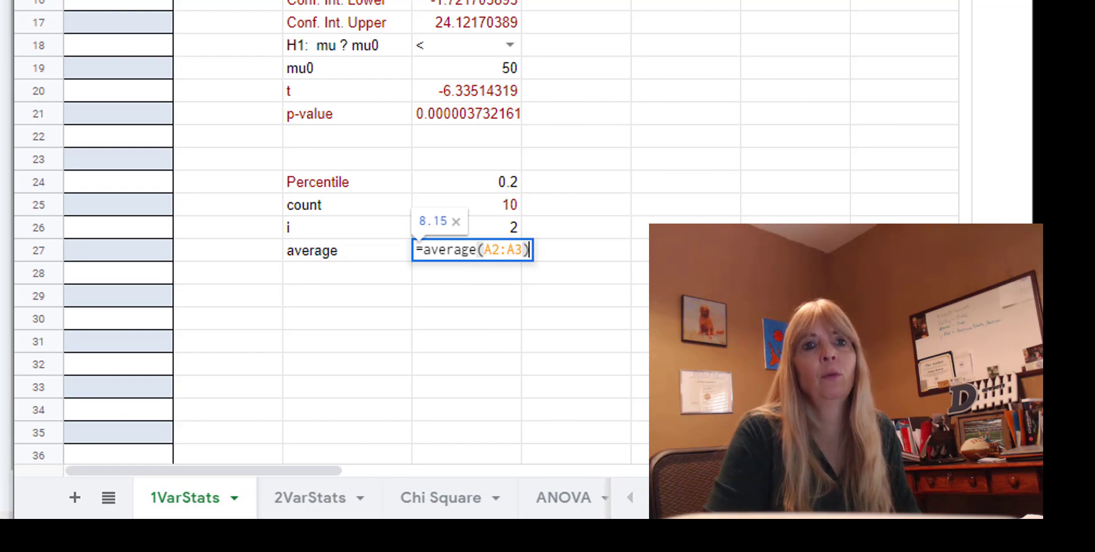
key("Return")
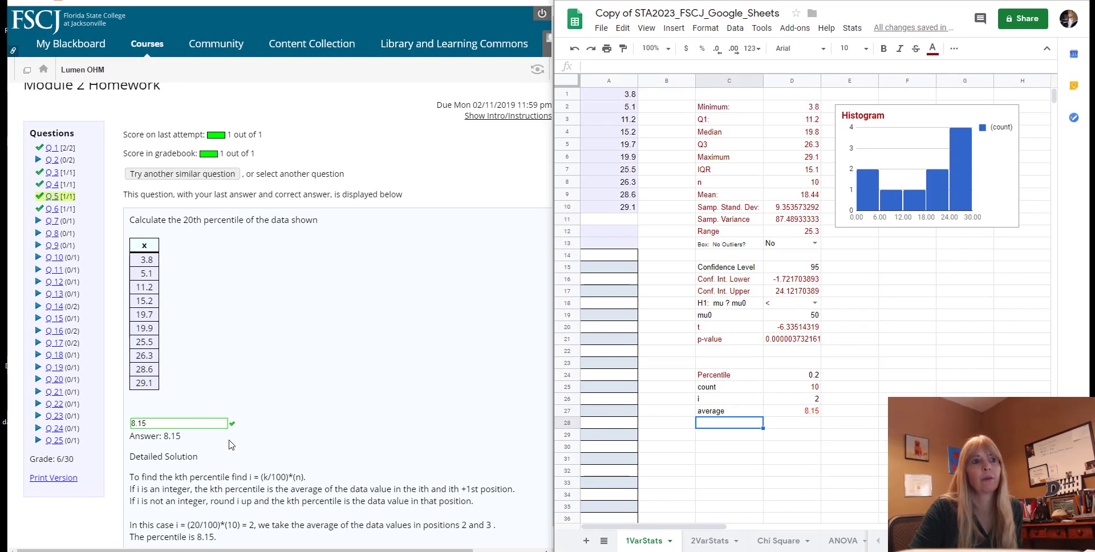
Load another similar version of homework question 5 and copy its x data into column A starting at A1.
left_click(175, 174)
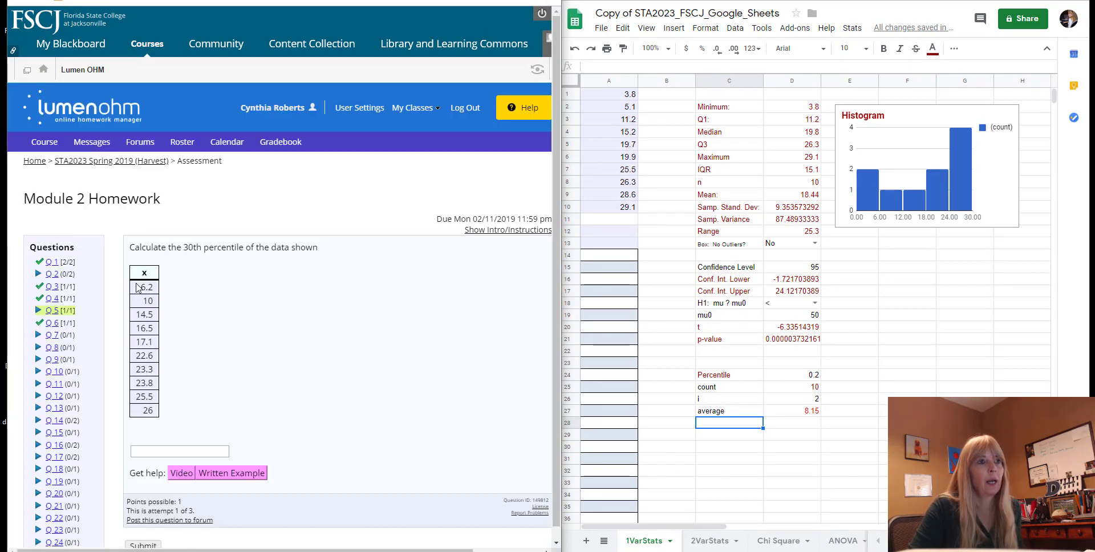
left_click_drag(138, 288, 158, 409)
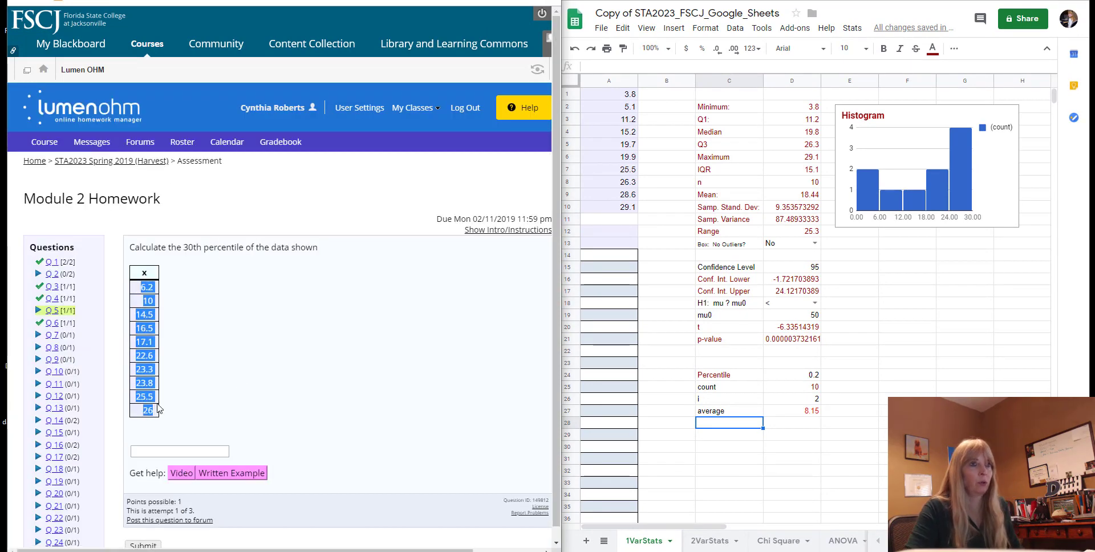
left_click(611, 96)
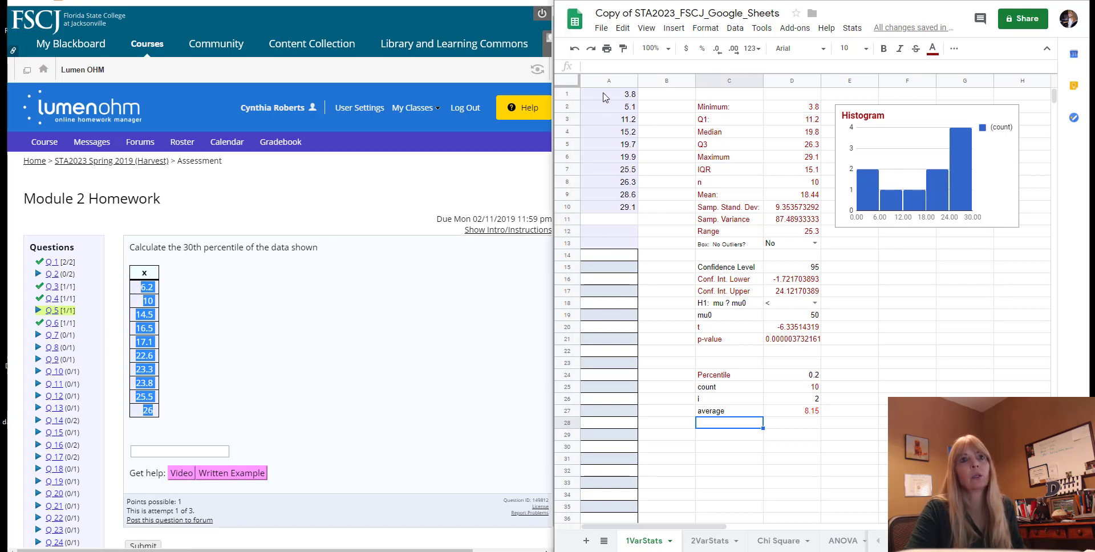
key("ctrl+v")
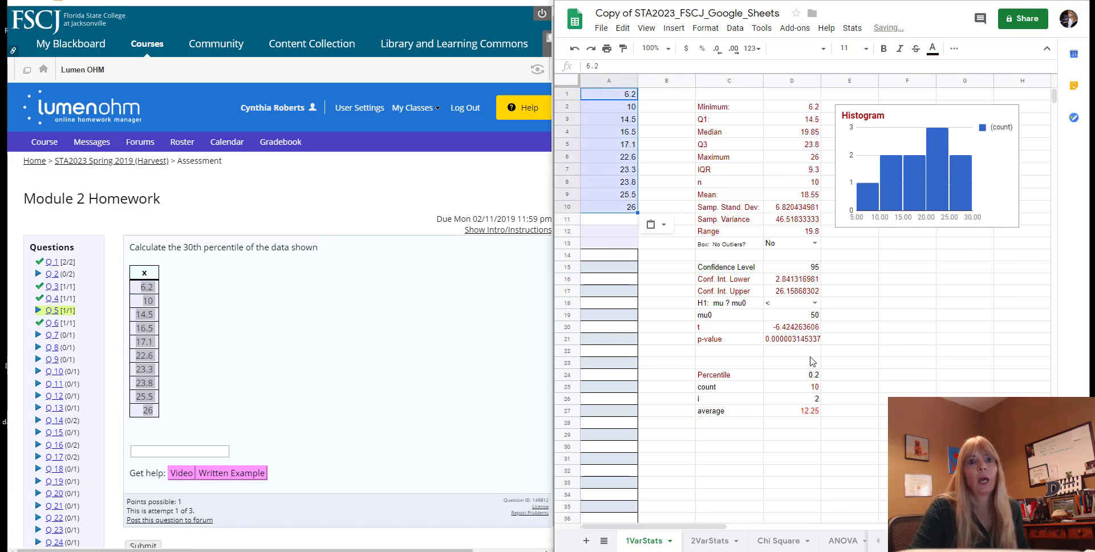
Set the percentile in D24 to 0.3 and check the recalculated i in D26.
left_click(799, 377)
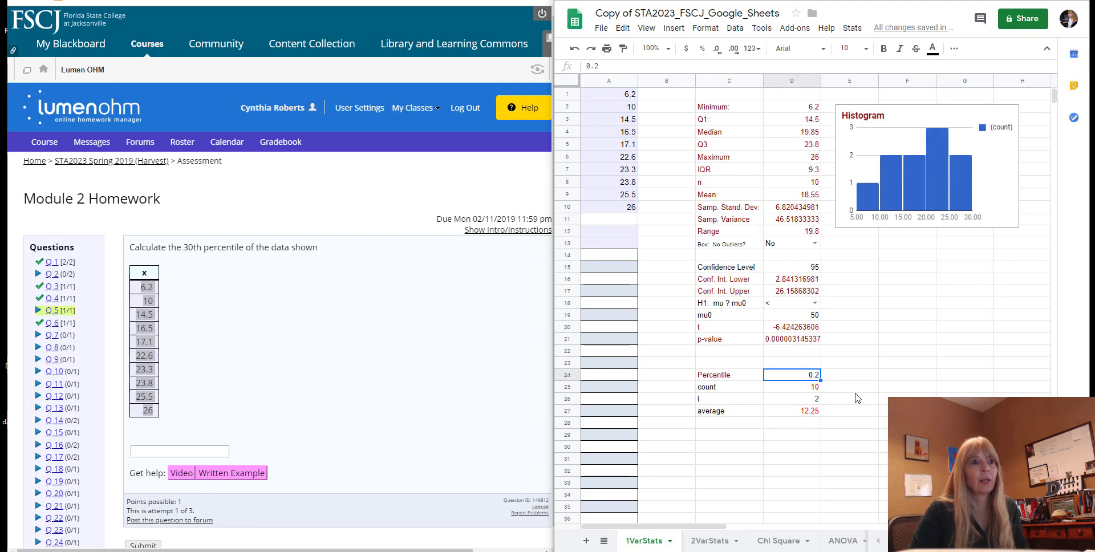
type("0.3")
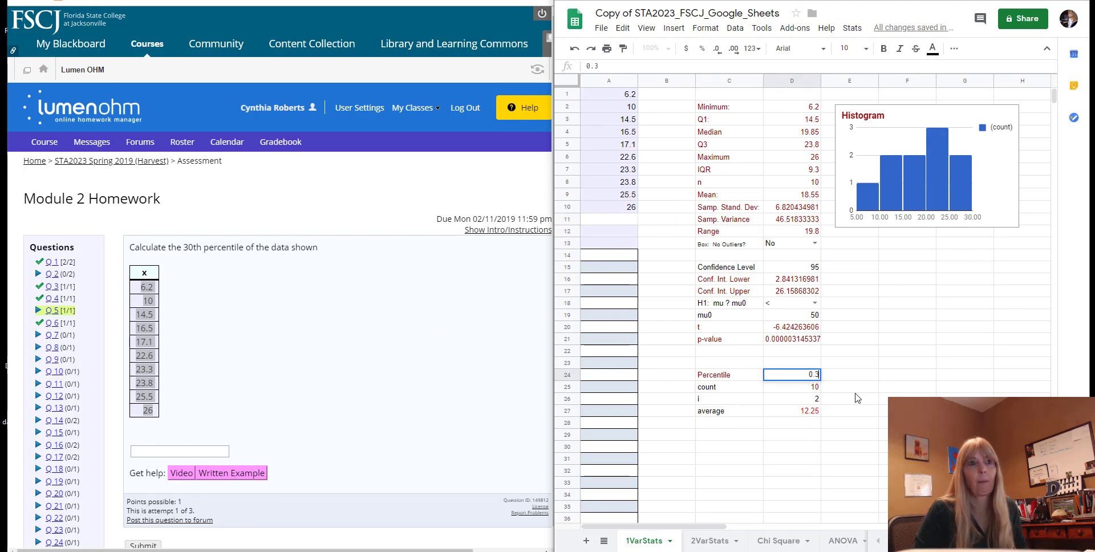
key("Return")
left_click(809, 400)
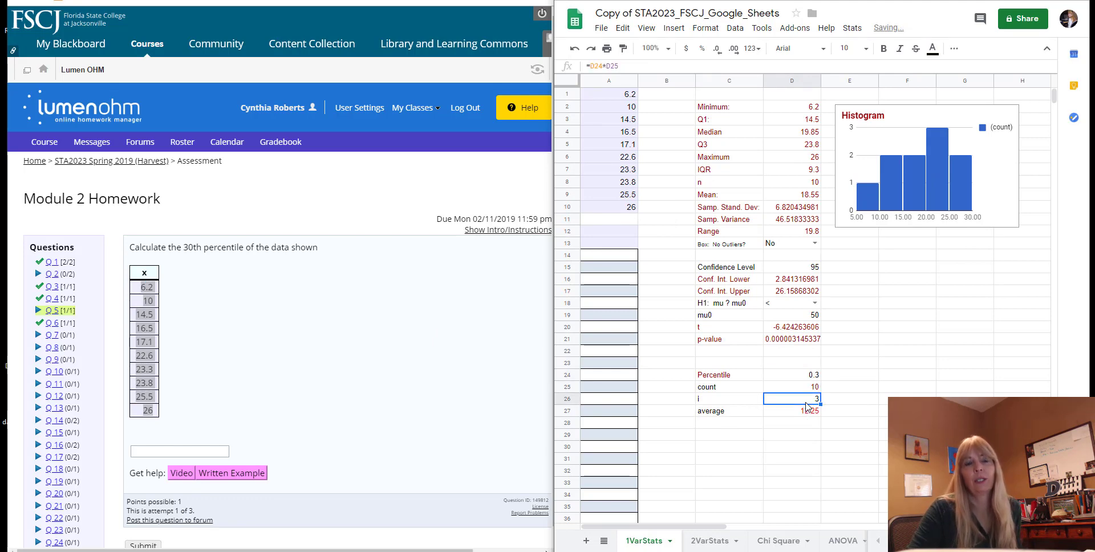
Replace the average in D27 with =average(A3:A4) to average the third and fourth data values.
left_click(802, 411)
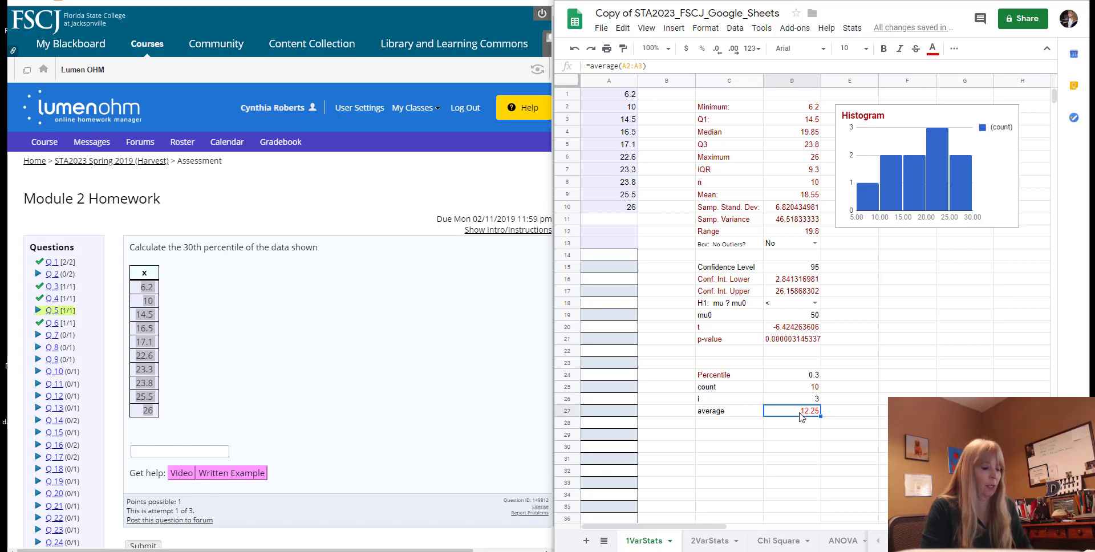
type("=avear")
key("BackSpace")
key("BackSpace")
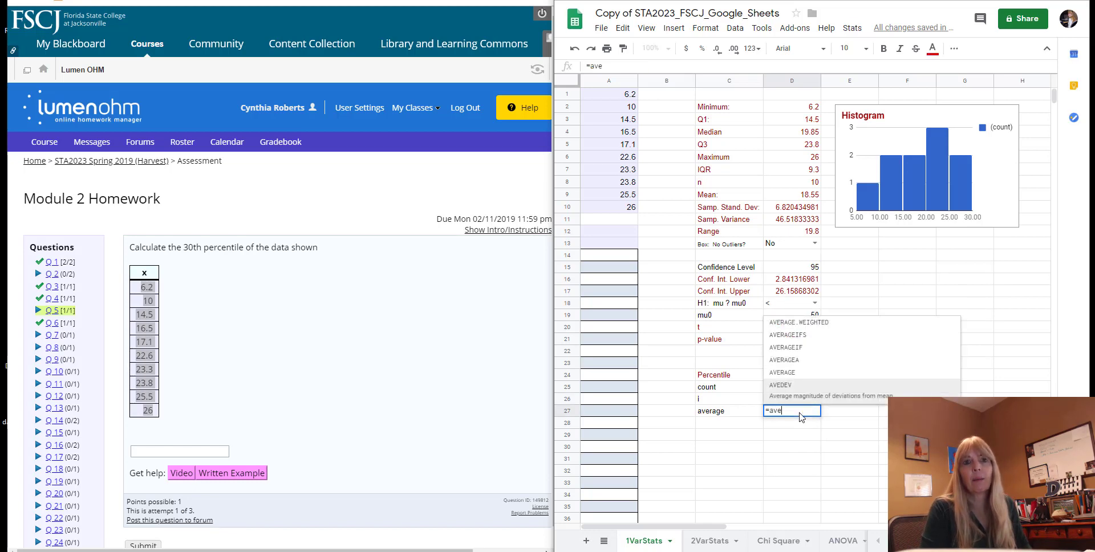
type("rage(")
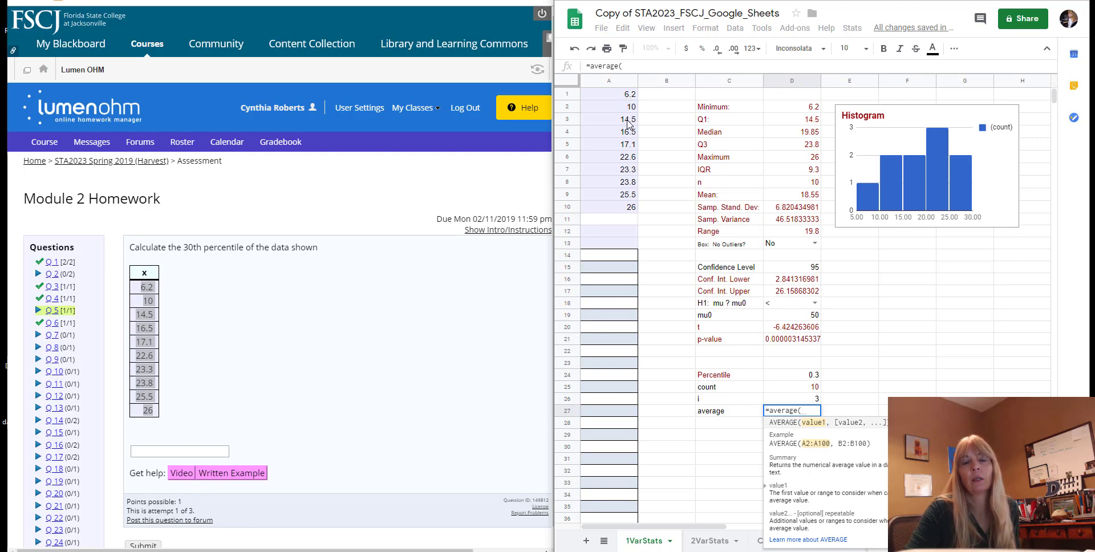
left_click_drag(628, 123, 629, 131)
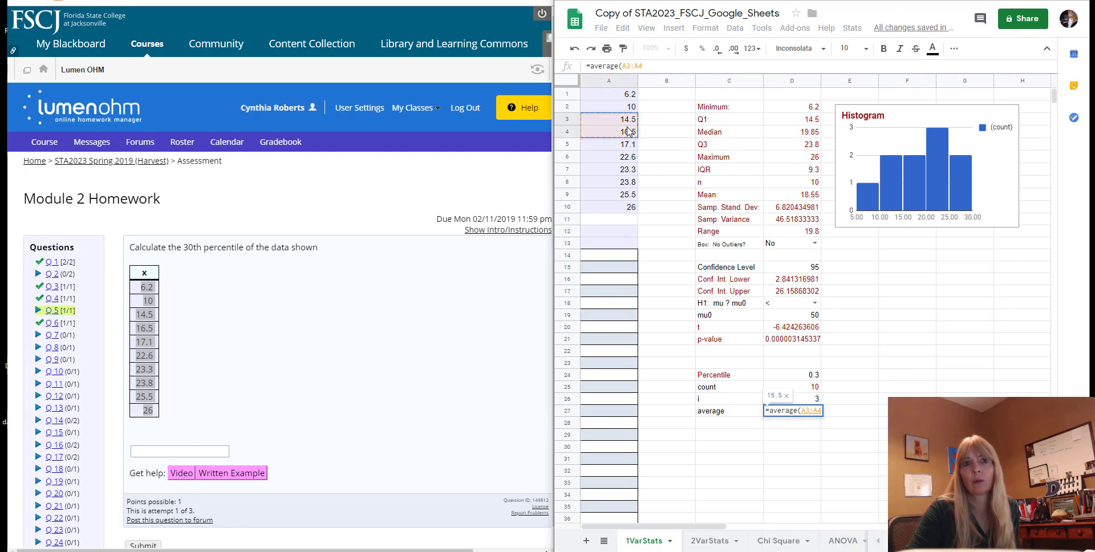
type(")")
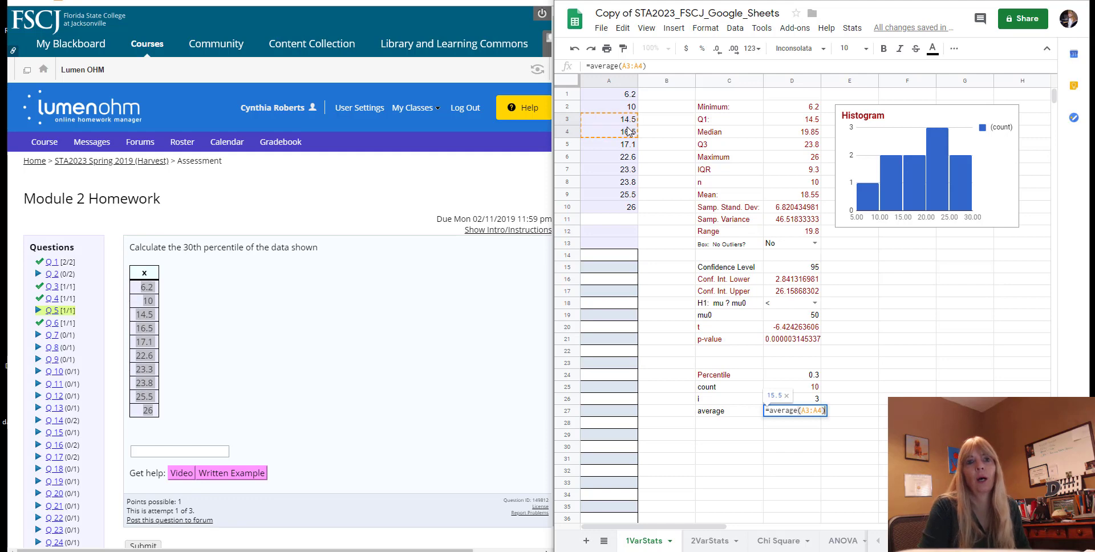
key("Return")
Submit 15.5 as the 30th percentile answer to homework question 5.
left_click(175, 453)
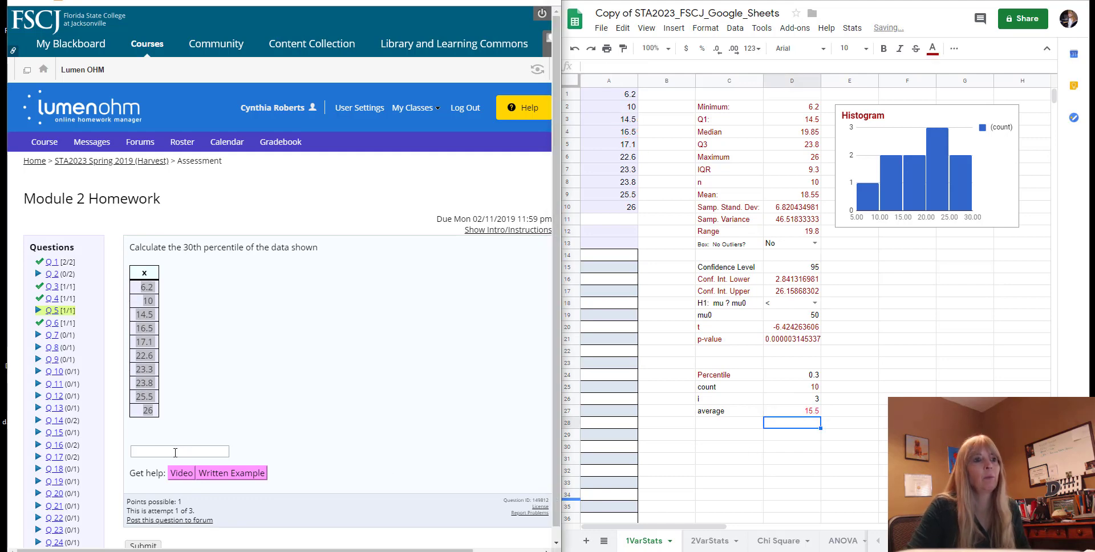
type("15.5")
key("Return")
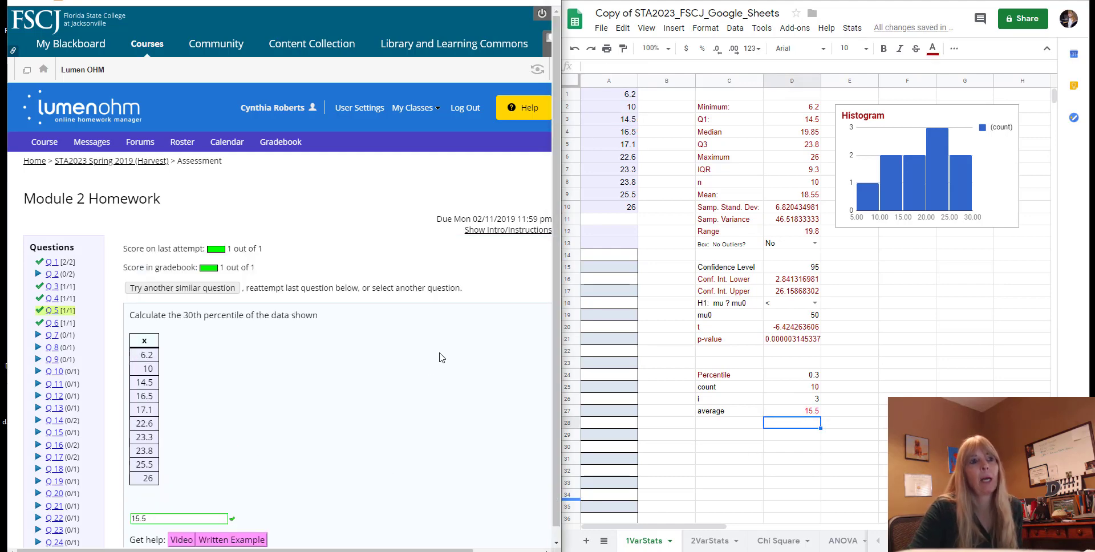